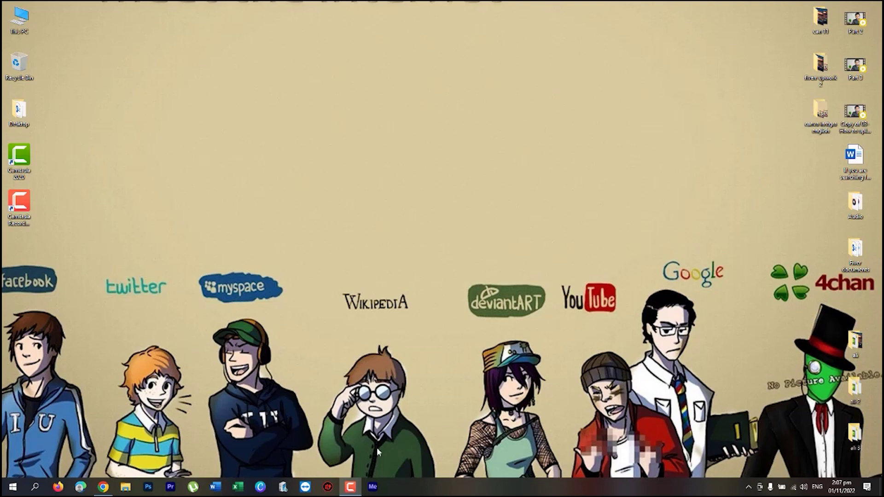
# - Check the Recorder's Capture, Effects and Tools menus, raise the mic level, and move the toolbar aside
pyautogui.click(359, 488)
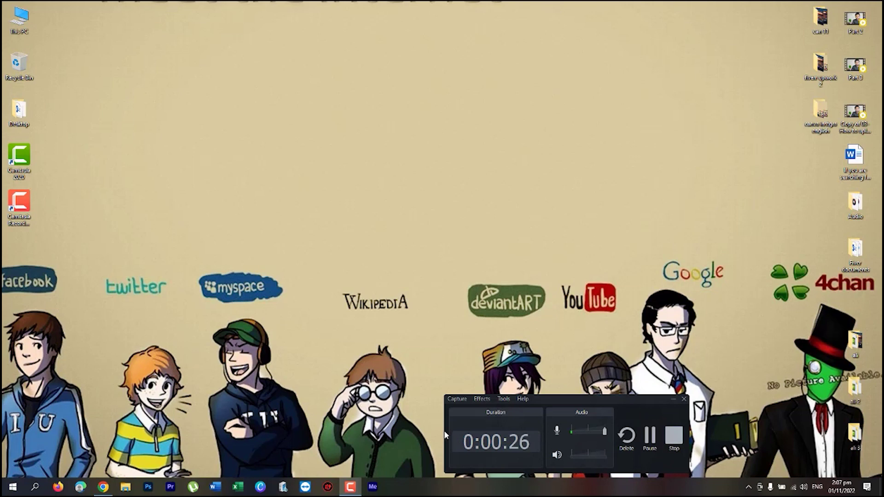
pyautogui.click(457, 399)
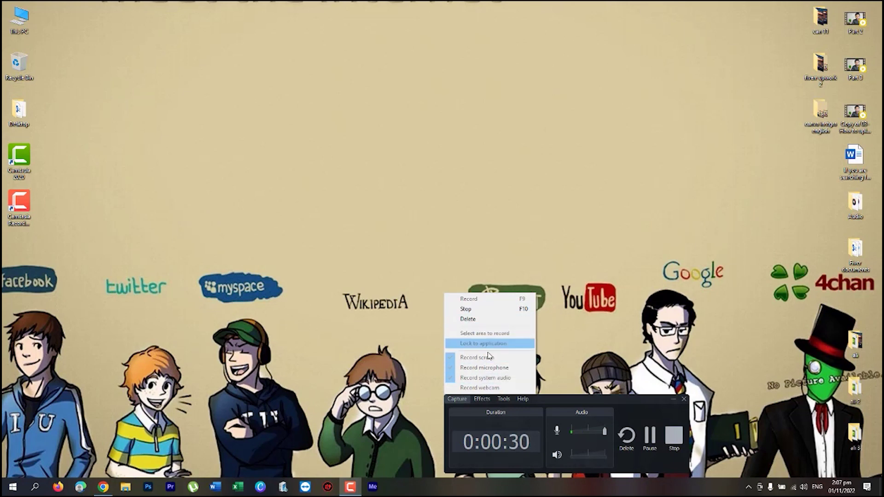
pyautogui.click(537, 404)
pyautogui.click(483, 399)
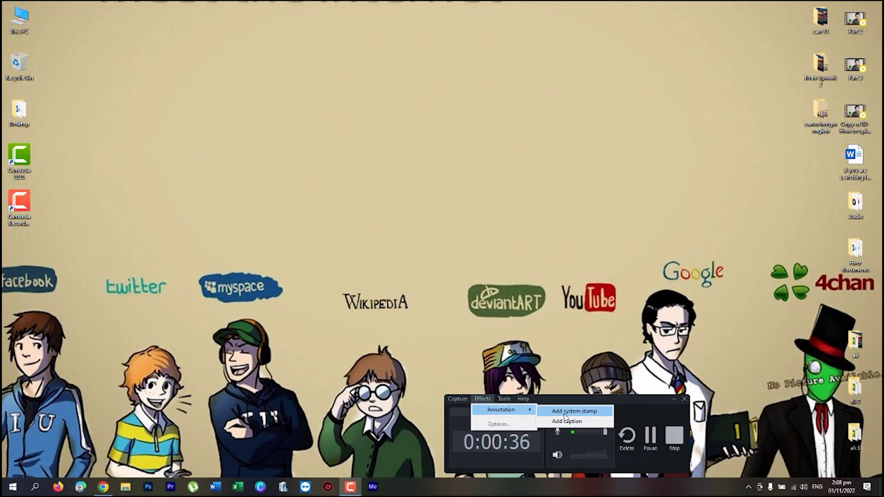
pyautogui.moveTo(504, 400)
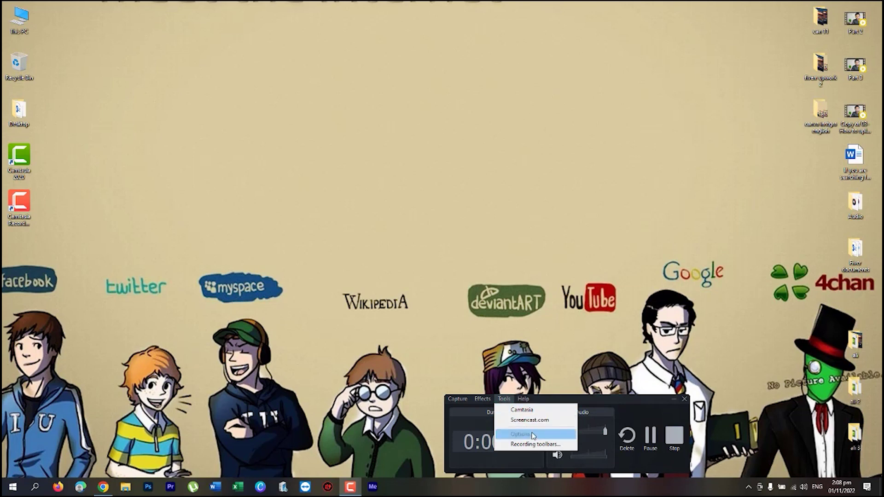
pyautogui.click(580, 399)
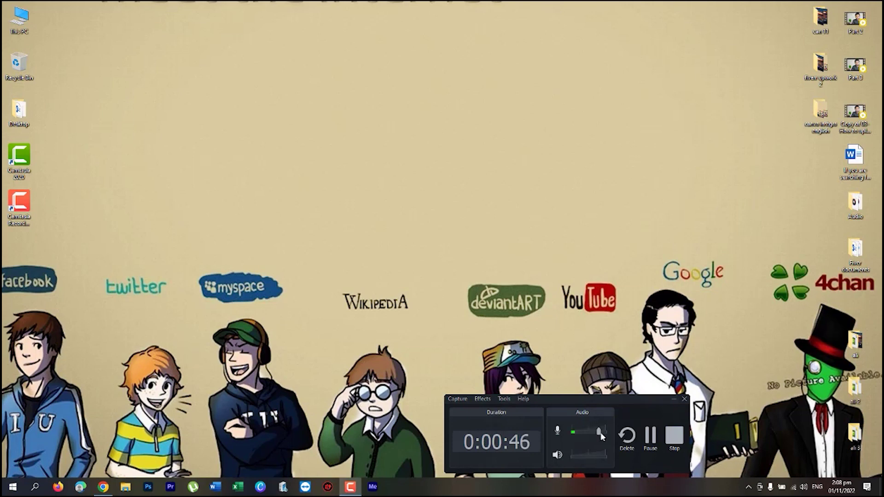
pyautogui.moveTo(600, 433); pyautogui.dragTo(607, 433)
pyautogui.moveTo(622, 403); pyautogui.dragTo(726, 396)
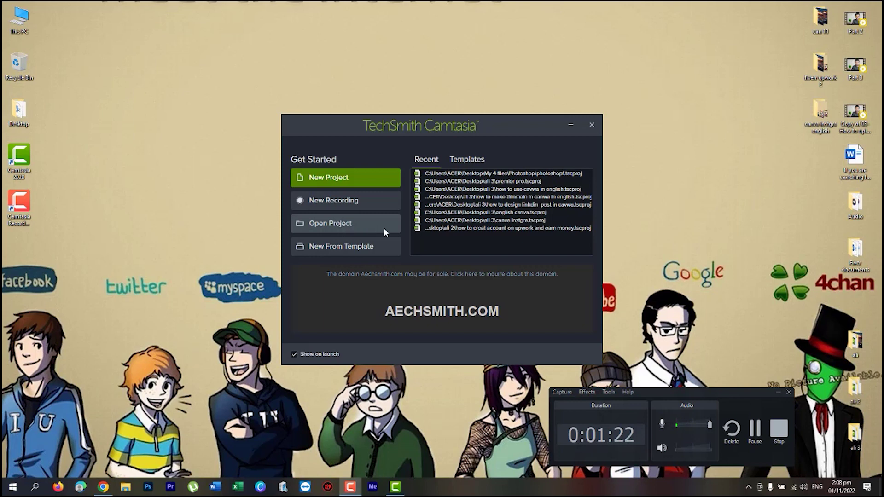
# - Choose Open Project on the Camtasia Get Started screen
pyautogui.click(354, 226)
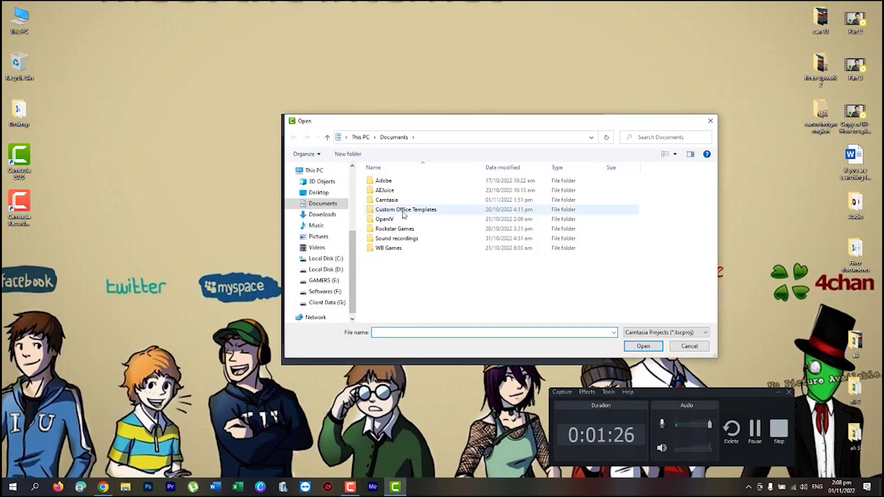
# - Open photoshop1 from Desktop > Desktop > My 4 files > Photoshop
pyautogui.click(389, 200)
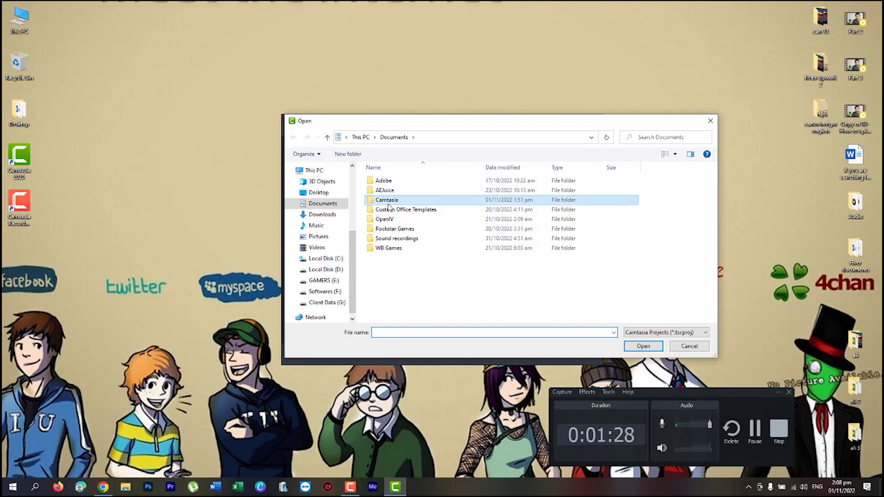
pyautogui.doubleClick(427, 202)
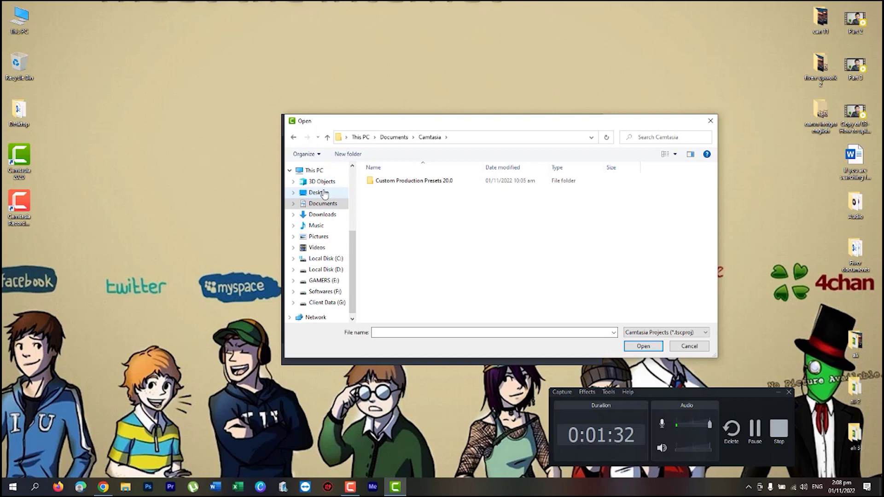
pyautogui.click(319, 192)
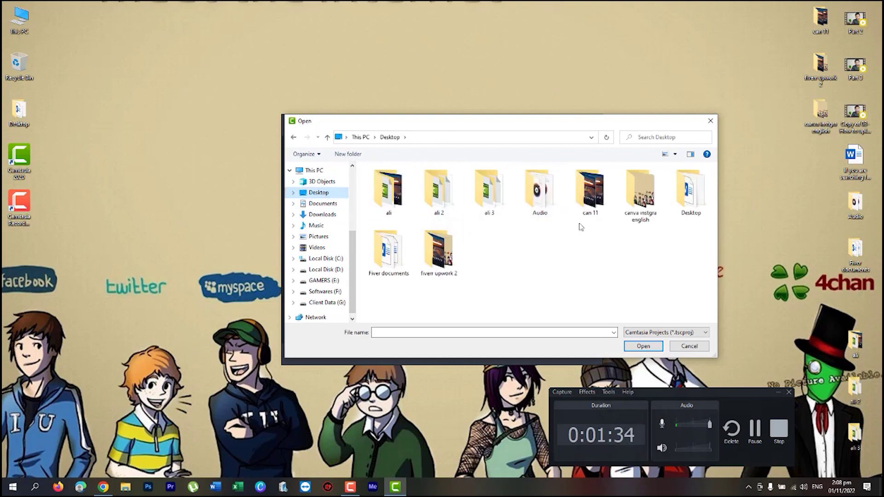
pyautogui.doubleClick(690, 191)
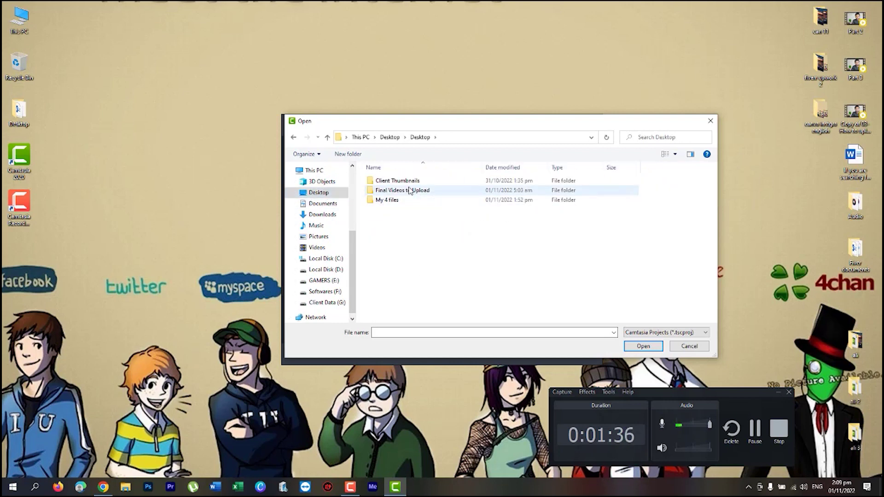
pyautogui.doubleClick(386, 200)
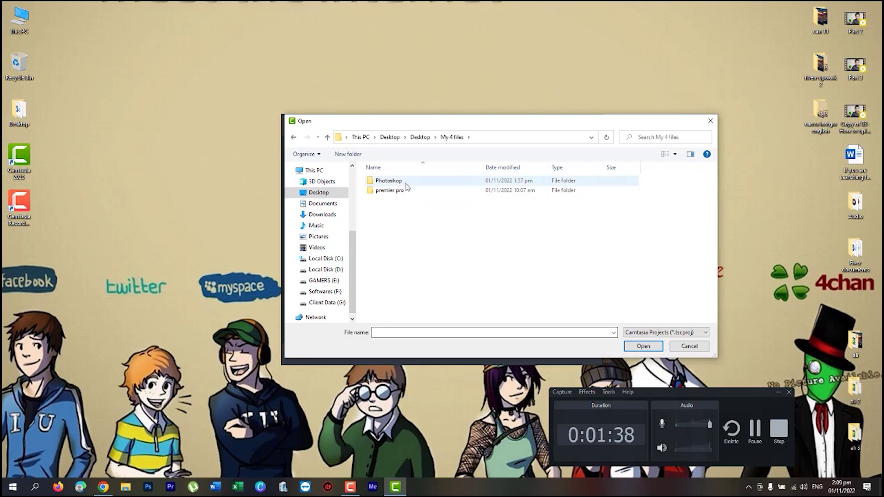
pyautogui.doubleClick(388, 180)
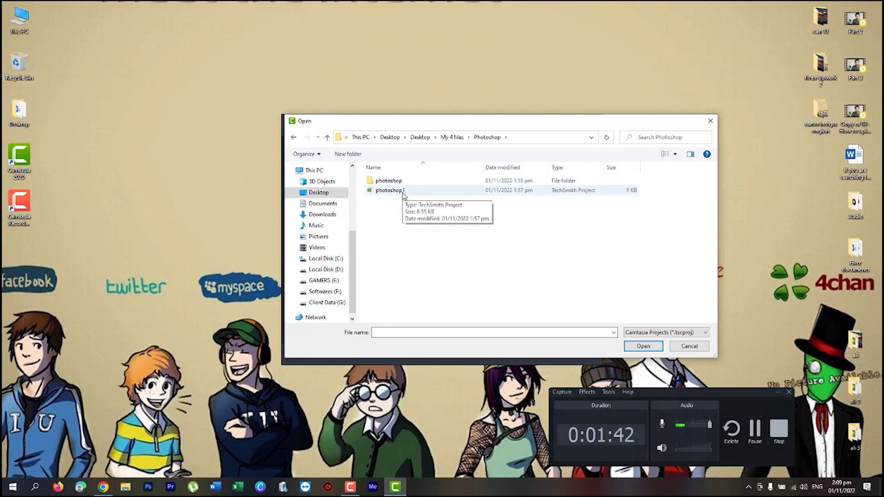
pyautogui.doubleClick(390, 190)
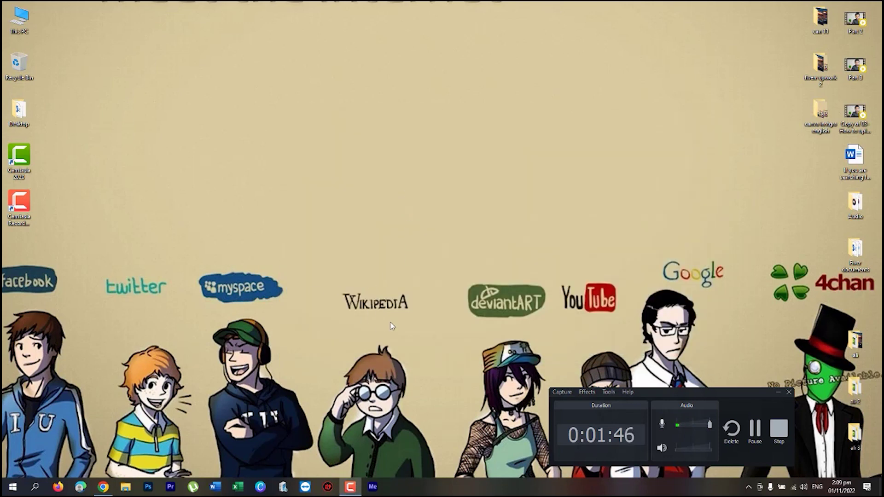
pyautogui.rightClick(213, 226)
# - Hide the recorder panel, scrub to 0:20, and cut the recording clip from Track 1
pyautogui.click(247, 254)
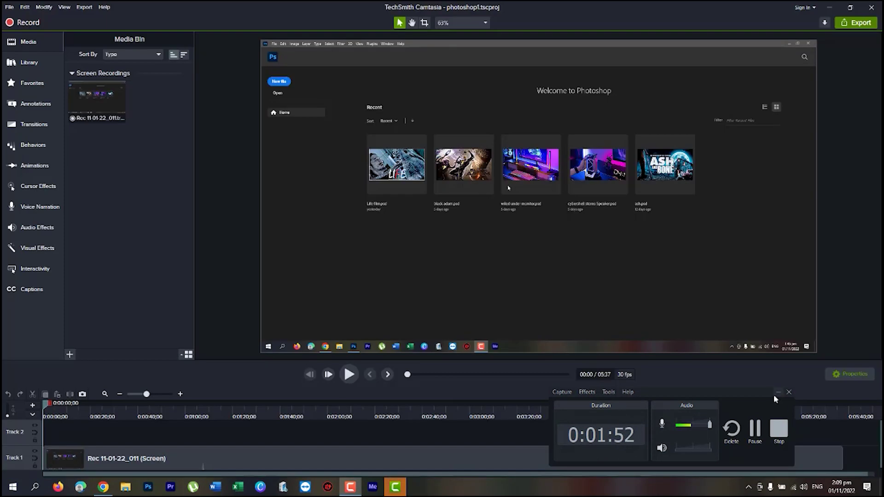
pyautogui.click(778, 392)
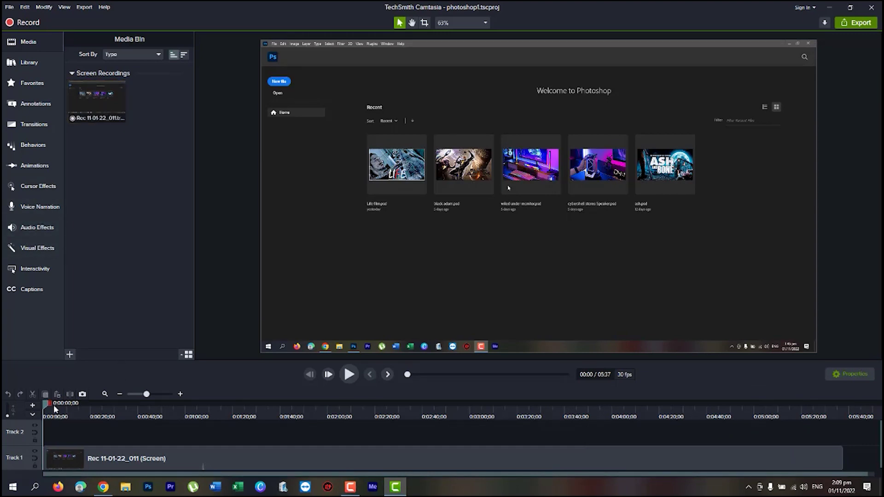
pyautogui.moveTo(49, 405)
pyautogui.mouseDown()
pyautogui.moveTo(132, 405)
pyautogui.moveTo(426, 441)
pyautogui.moveTo(78, 464)
pyautogui.mouseUp()
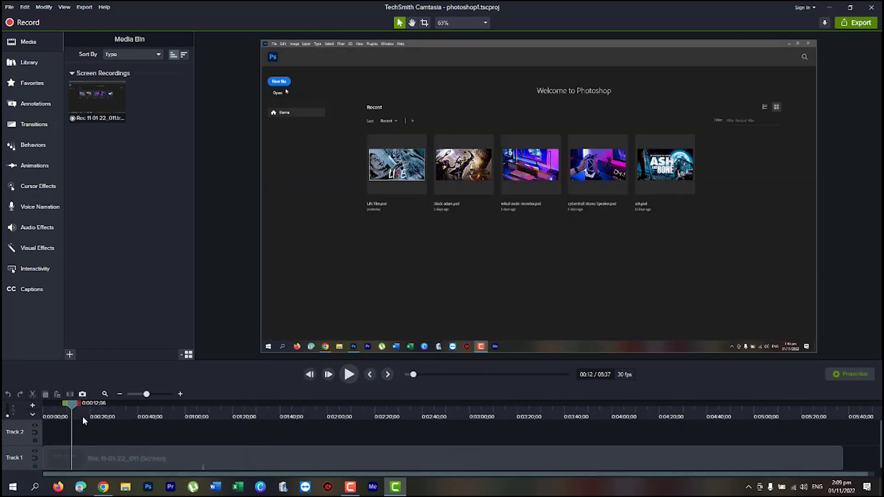
pyautogui.moveTo(75, 412); pyautogui.dragTo(91, 411)
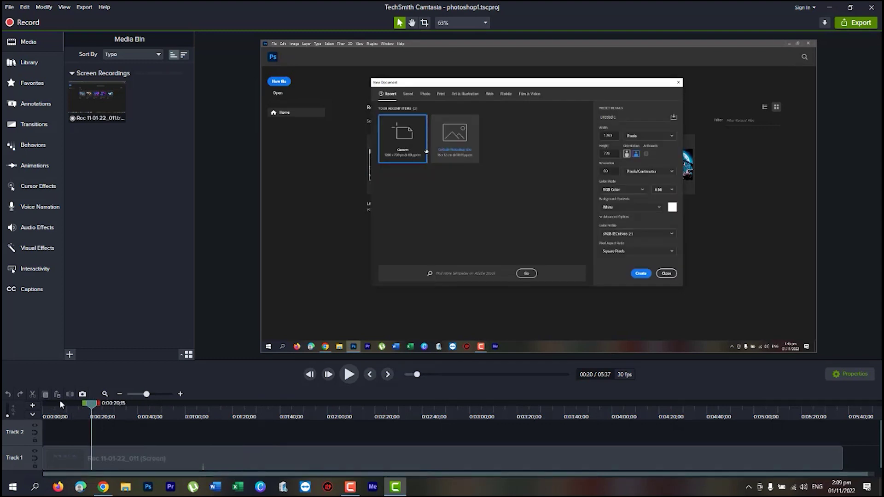
pyautogui.click(83, 452)
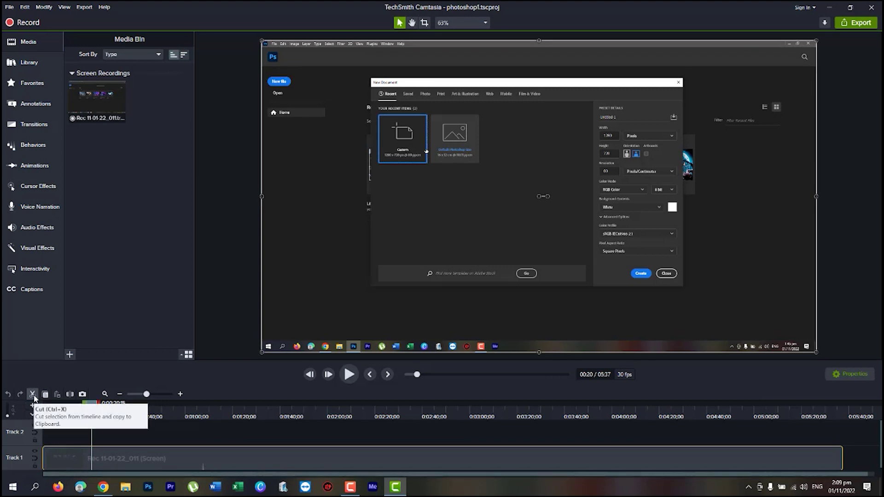
pyautogui.click(33, 394)
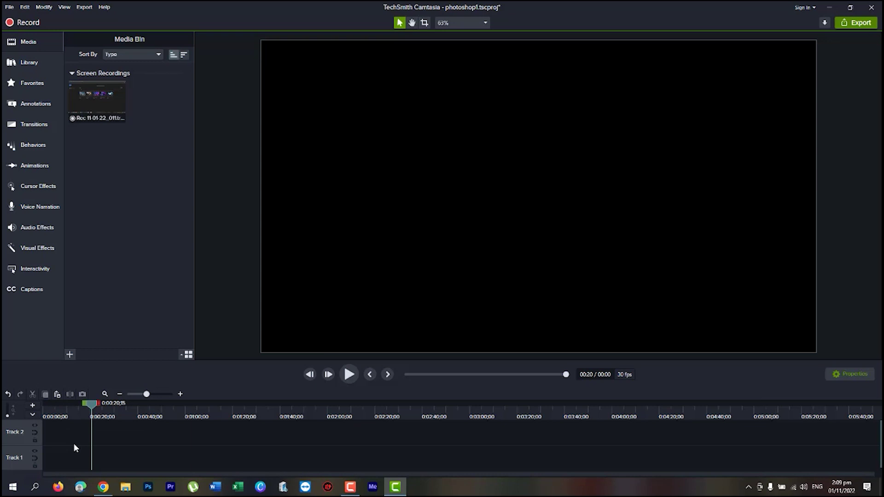
# - Paste the recording back onto Track 1 and split it at 0:26
pyautogui.hotkey('ctrl', 'v')
pyautogui.moveTo(89, 405); pyautogui.dragTo(105, 405)
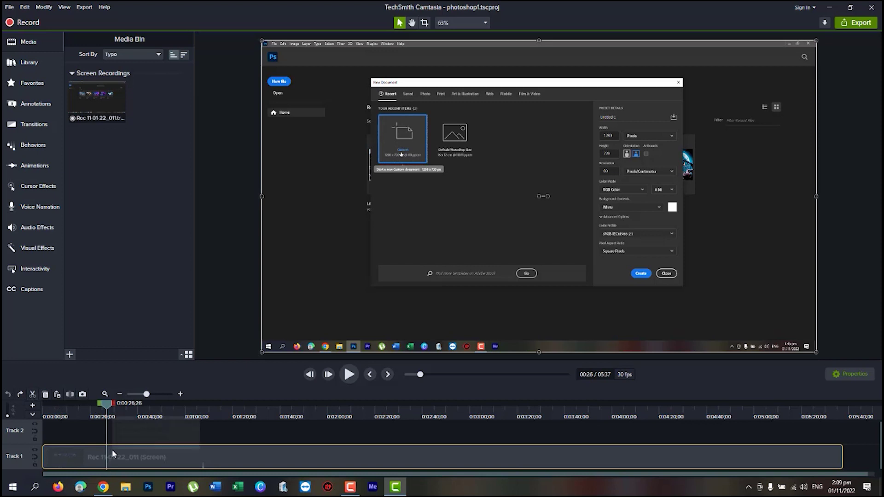
pyautogui.click(72, 394)
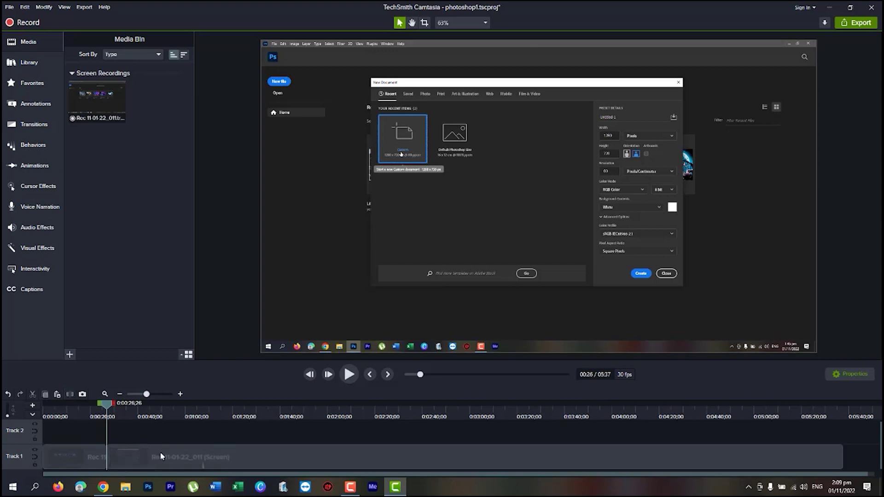
# - Split the Track 1 clip again at 0:46
pyautogui.moveTo(109, 402); pyautogui.dragTo(145, 413)
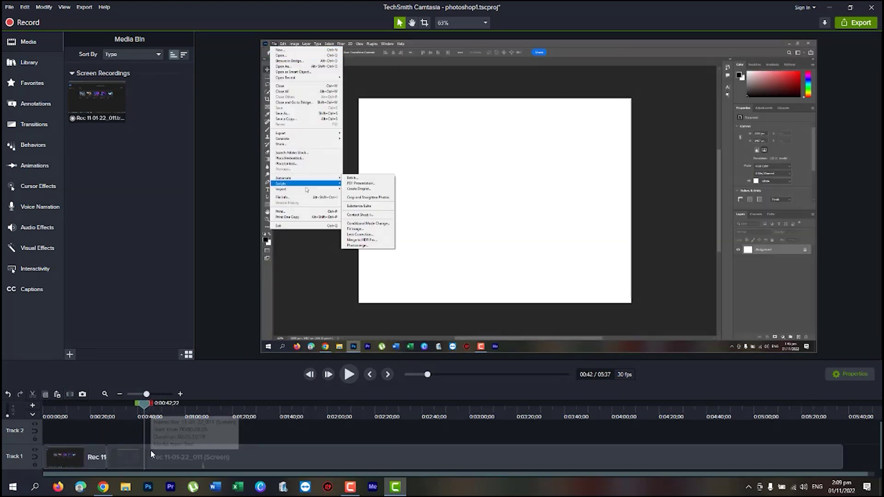
pyautogui.click(147, 424)
pyautogui.moveTo(141, 403); pyautogui.dragTo(151, 407)
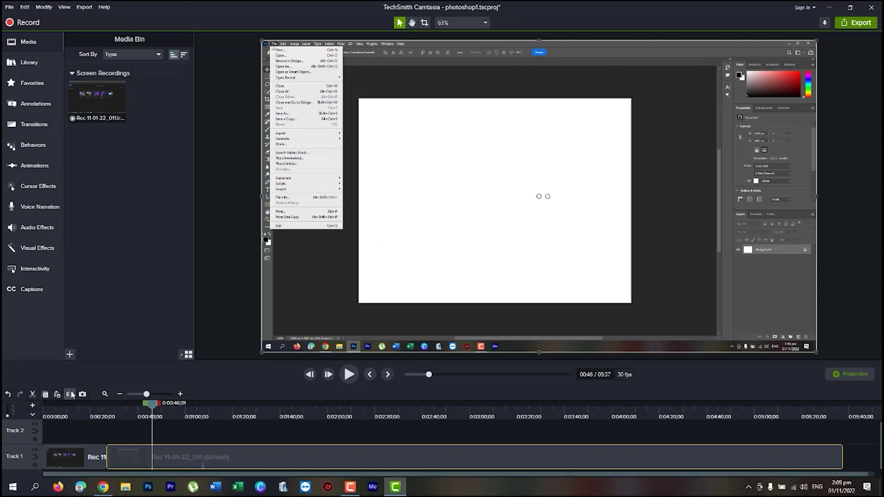
pyautogui.click(71, 395)
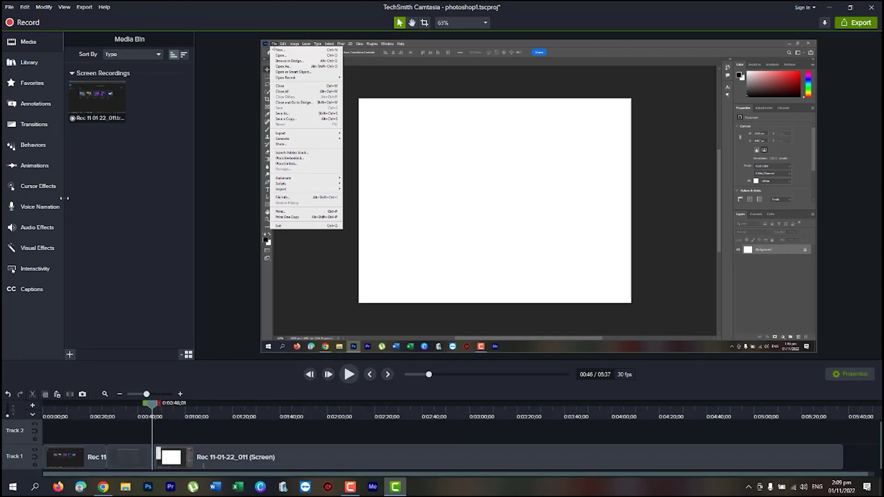
# - Delete the 0:26–0:46 middle piece, close the gap, and return to about 0:23
pyautogui.click(121, 451)
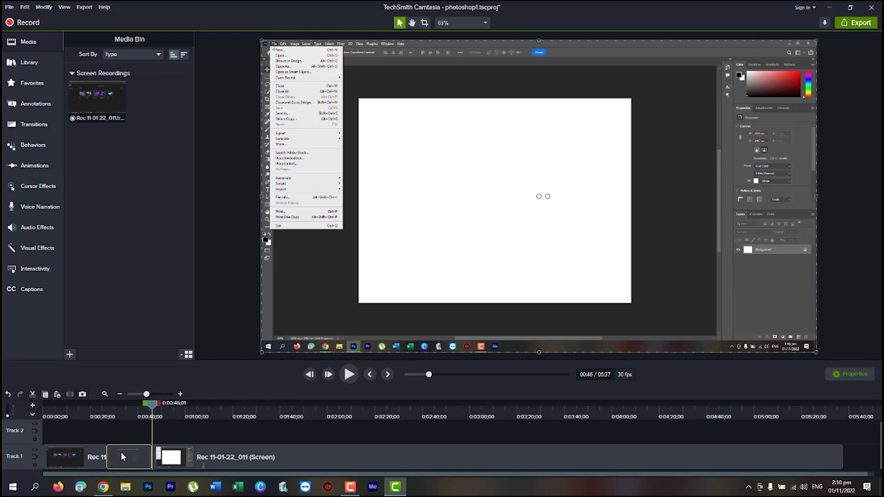
pyautogui.press('Delete')
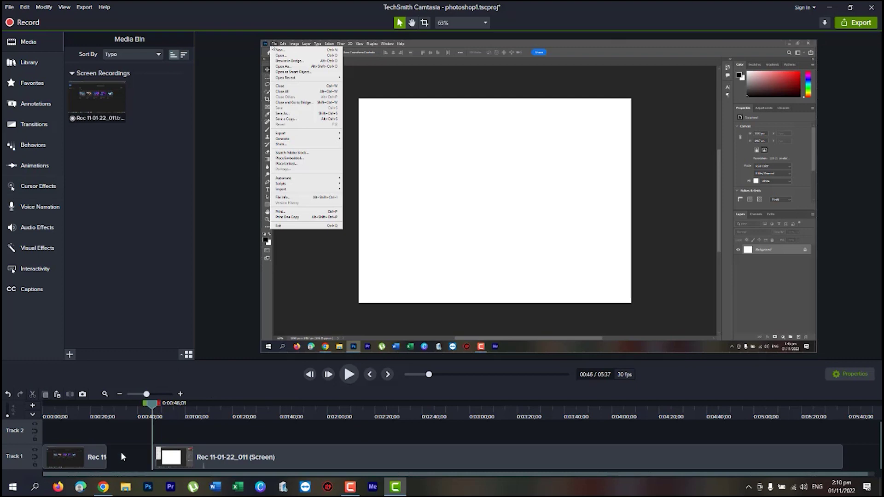
pyautogui.moveTo(158, 458); pyautogui.dragTo(127, 458)
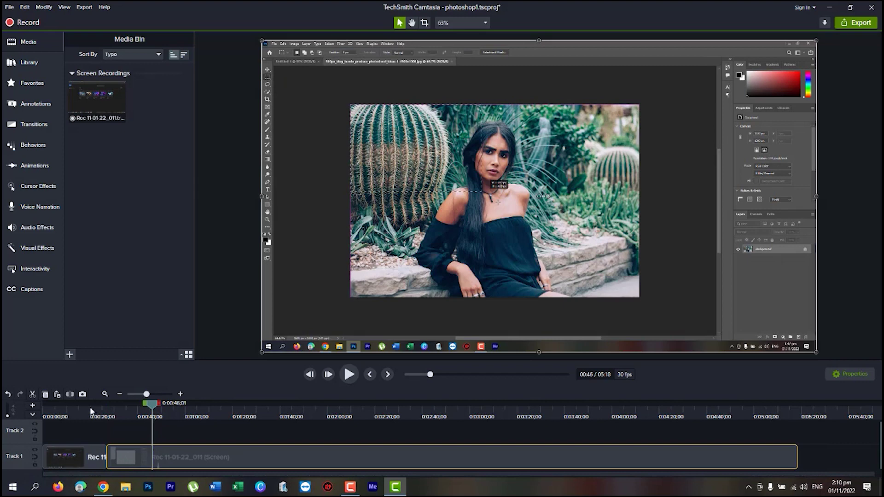
pyautogui.moveTo(91, 415)
pyautogui.mouseDown()
pyautogui.moveTo(110, 415)
pyautogui.moveTo(97, 414)
pyautogui.mouseUp()
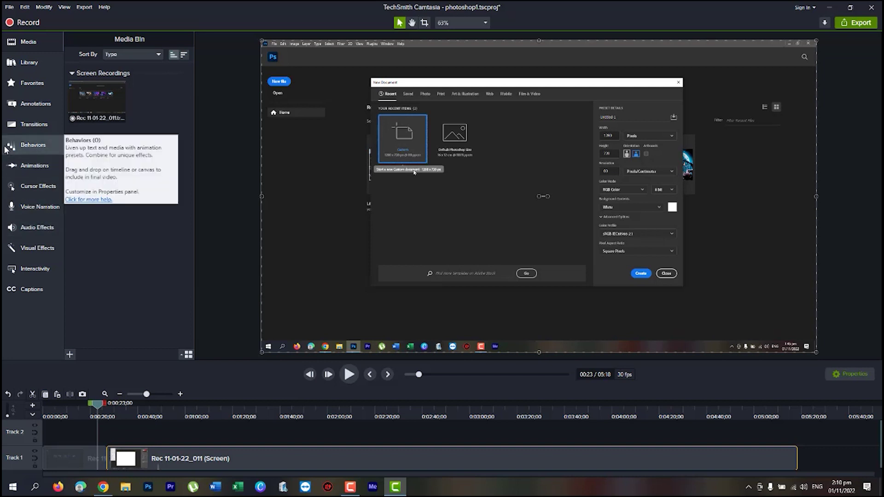
pyautogui.click(30, 124)
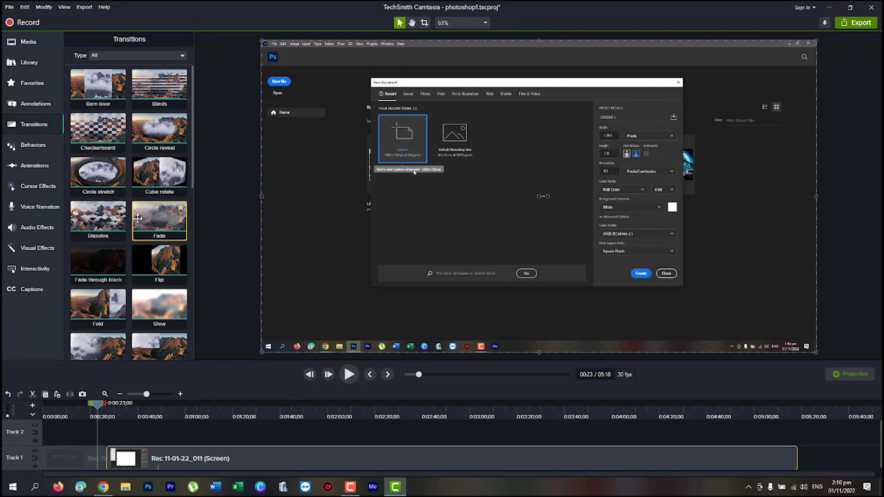
pyautogui.scroll(-1, 138, 219)
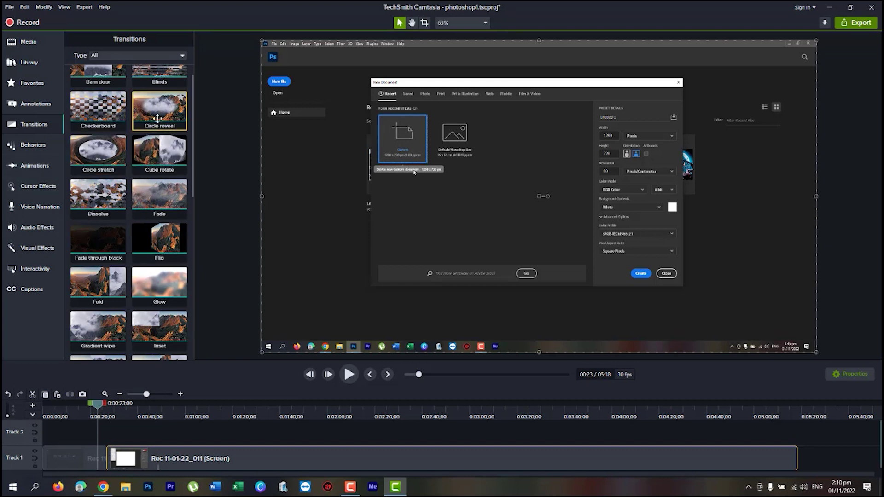
# - Try the Circle stretch transition on the clip and play it back
pyautogui.moveTo(99, 150); pyautogui.dragTo(108, 456)
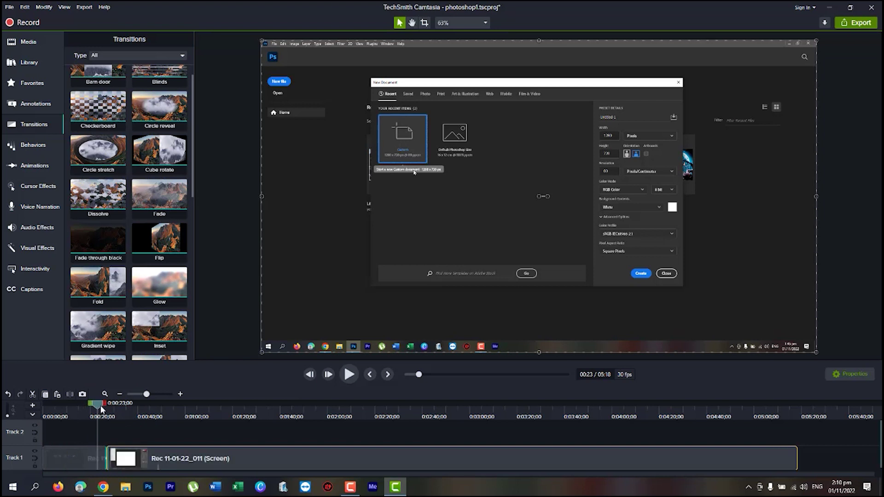
pyautogui.press('space')
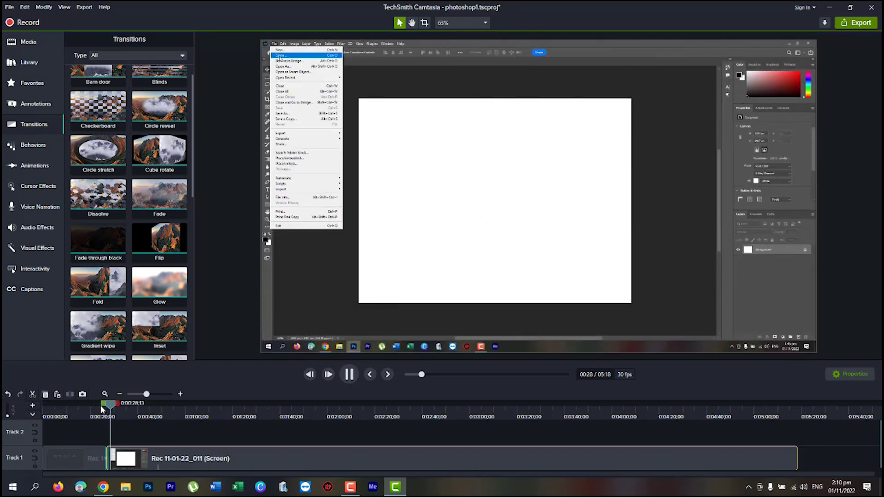
pyautogui.press('space')
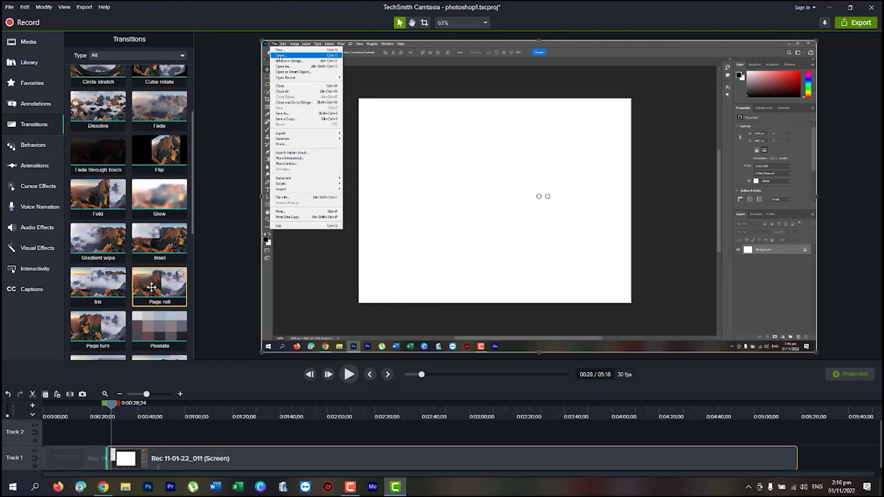
# - Apply the Page roll transition to the clip and preview it
pyautogui.moveTo(151, 286); pyautogui.dragTo(109, 460)
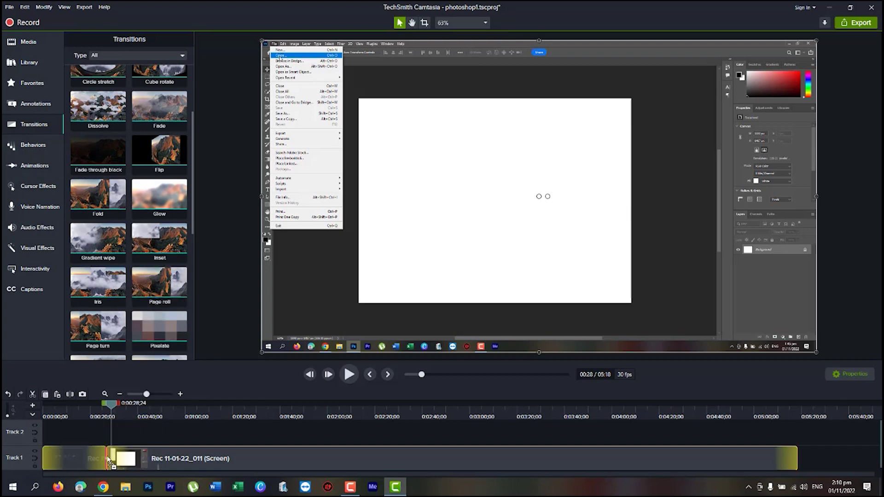
pyautogui.click(102, 416)
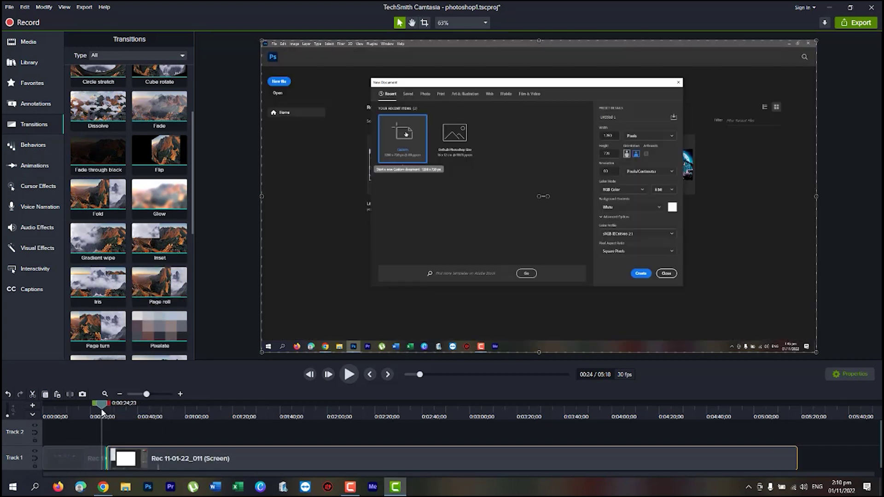
pyautogui.moveTo(103, 414); pyautogui.dragTo(105, 414)
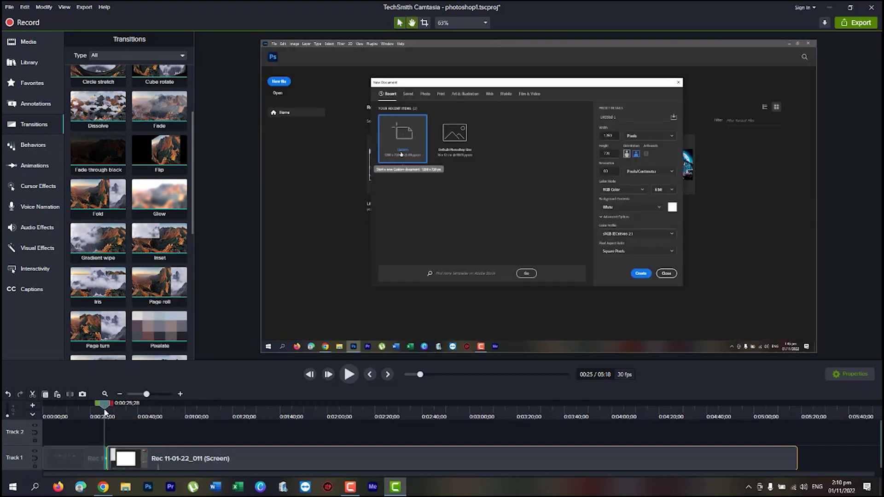
pyautogui.press('space')
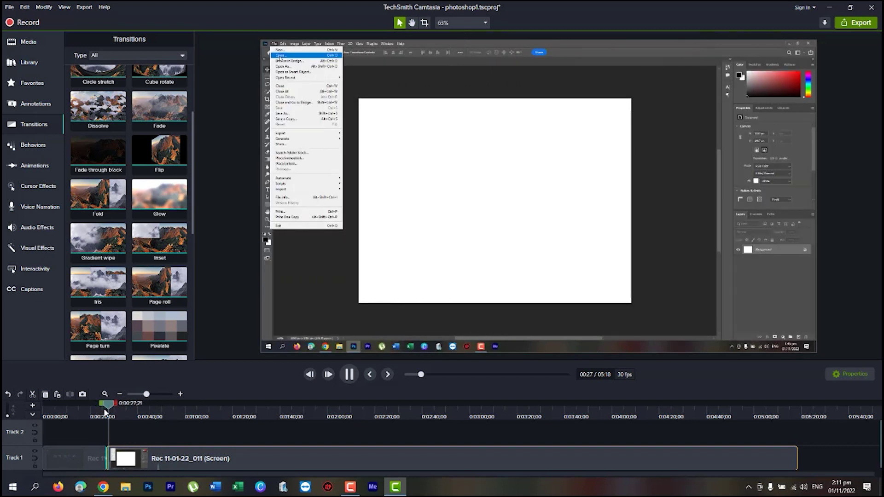
pyautogui.press('space')
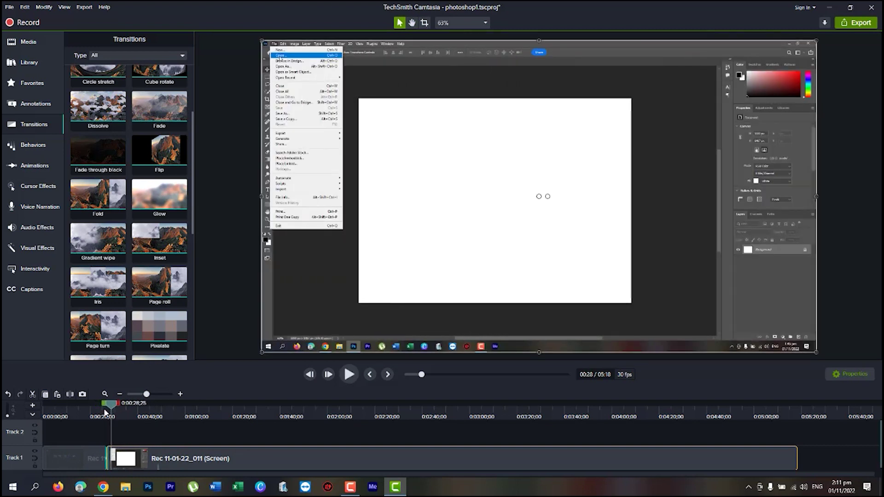
pyautogui.scroll(-3, 132, 207)
pyautogui.scroll(-2, 131, 207)
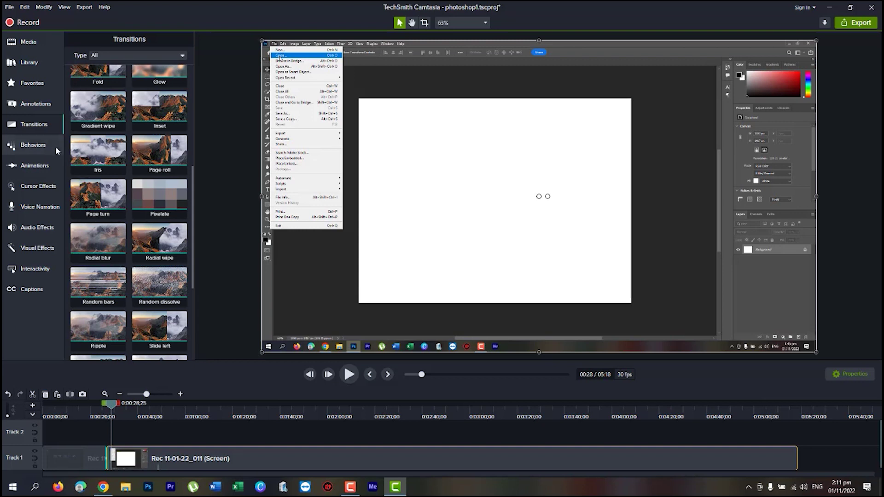
pyautogui.click(34, 145)
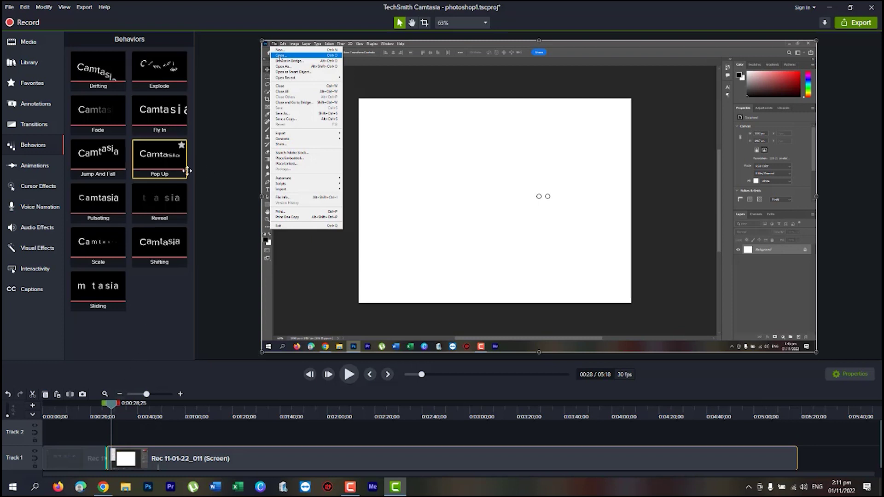
pyautogui.moveTo(159, 158)
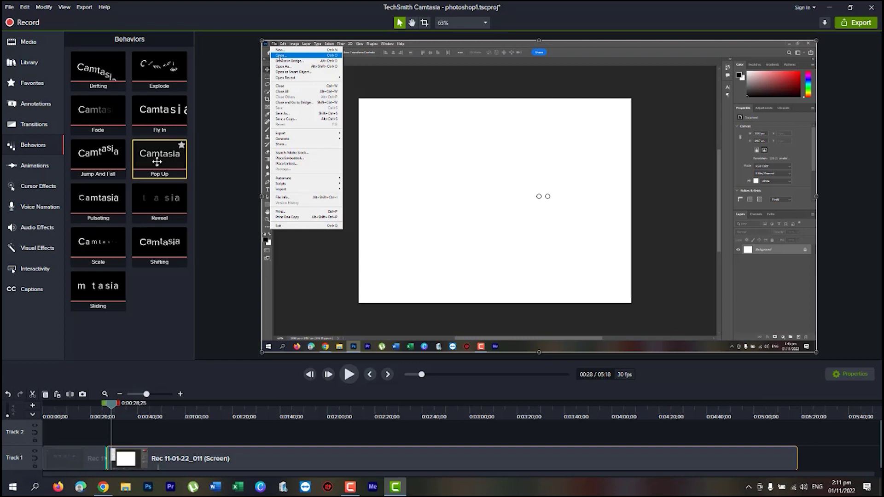
# - Drop the Pop Up behavior onto the Track 1 clip, then scrub the preview to 1:11
pyautogui.moveTo(157, 162); pyautogui.dragTo(206, 429)
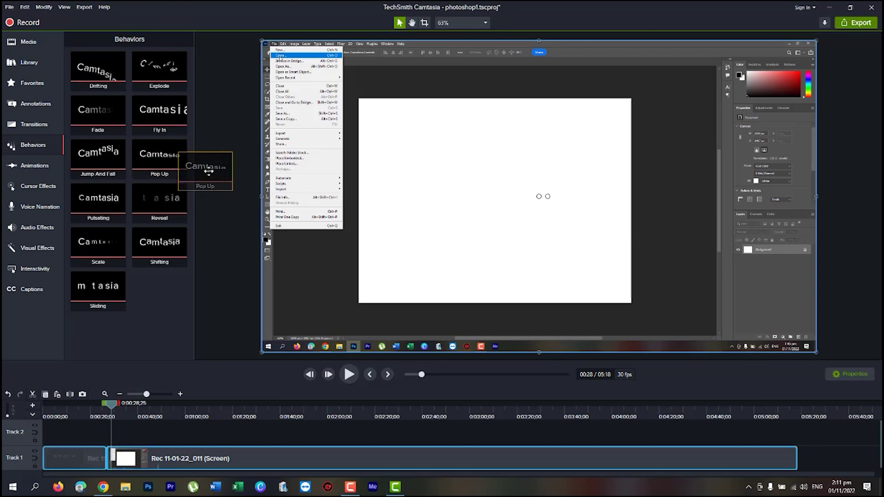
pyautogui.moveTo(206, 429); pyautogui.dragTo(194, 456)
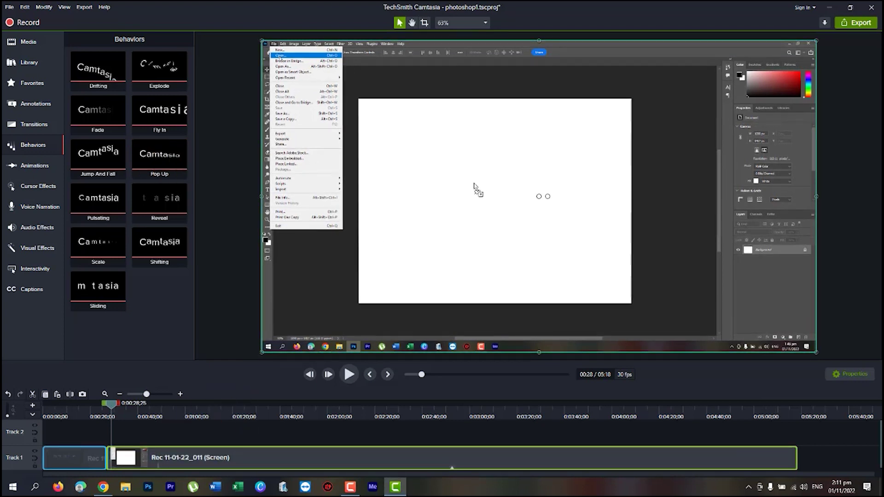
pyautogui.click(446, 459)
pyautogui.moveTo(452, 407); pyautogui.dragTo(356, 417)
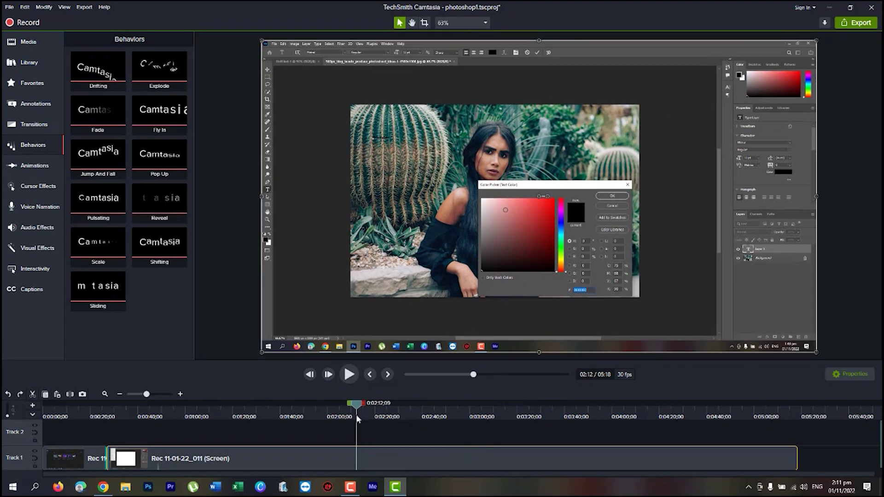
pyautogui.click(228, 415)
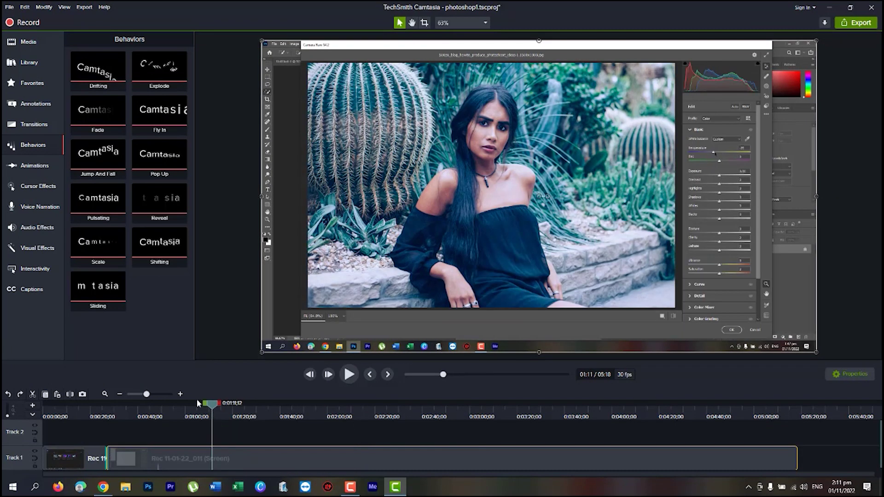
# - Use Zoom-n-Pan to zoom the 1:11 frame to about 130%
pyautogui.click(28, 168)
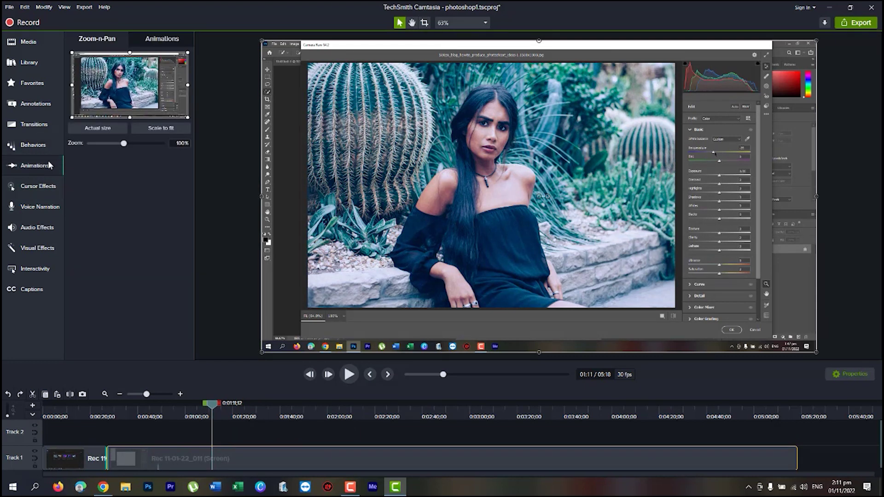
pyautogui.moveTo(124, 144); pyautogui.dragTo(123, 143)
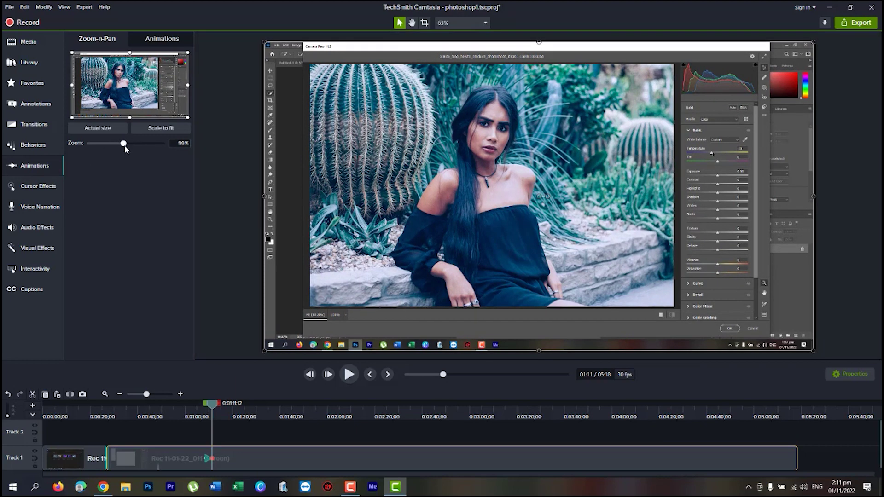
pyautogui.moveTo(124, 144)
pyautogui.mouseDown()
pyautogui.moveTo(141, 144)
pyautogui.moveTo(122, 143)
pyautogui.mouseUp()
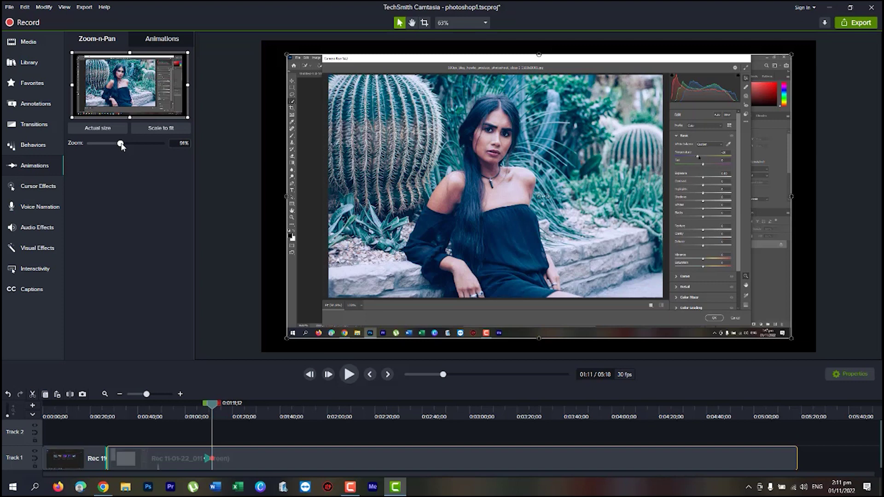
pyautogui.moveTo(122, 144); pyautogui.dragTo(136, 144)
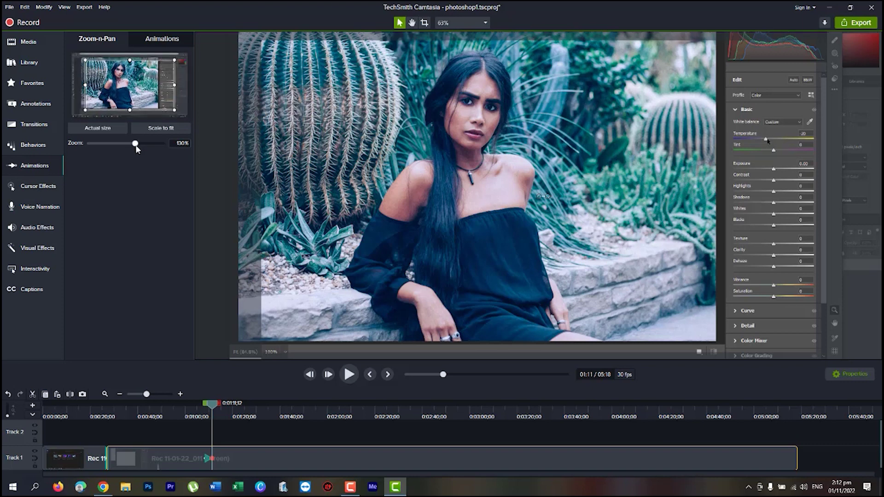
pyautogui.click(35, 187)
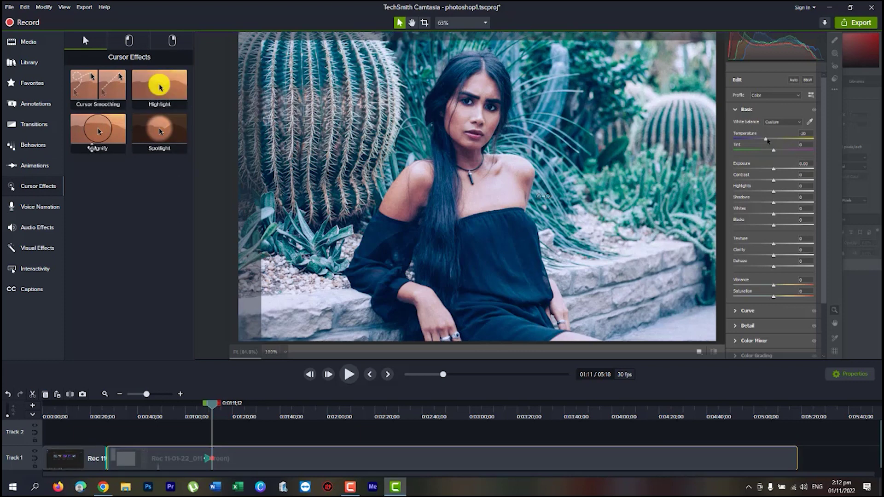
# - Drag the Magnify cursor effect onto the recording clip
pyautogui.moveTo(111, 139)
pyautogui.mouseDown()
pyautogui.moveTo(127, 164)
pyautogui.moveTo(190, 457)
pyautogui.mouseUp()
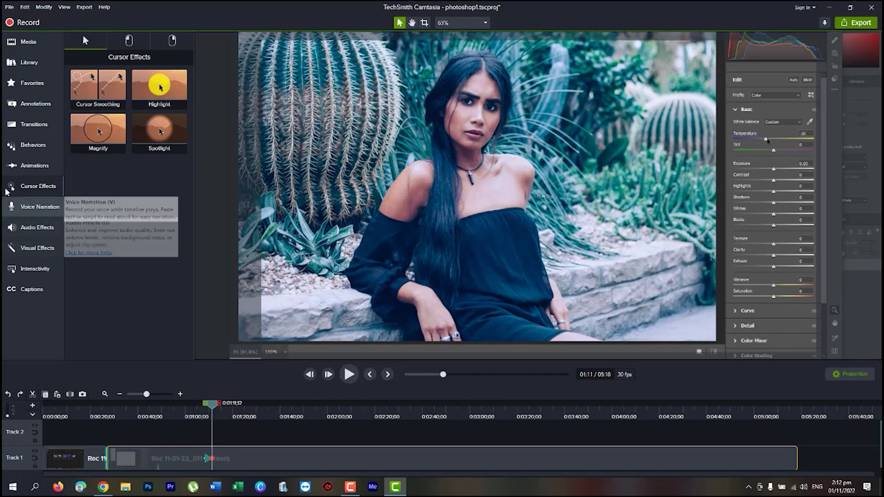
# - Check the Voice Narration script box and Audio Effects, then show the Visual Effects list
pyautogui.click(48, 210)
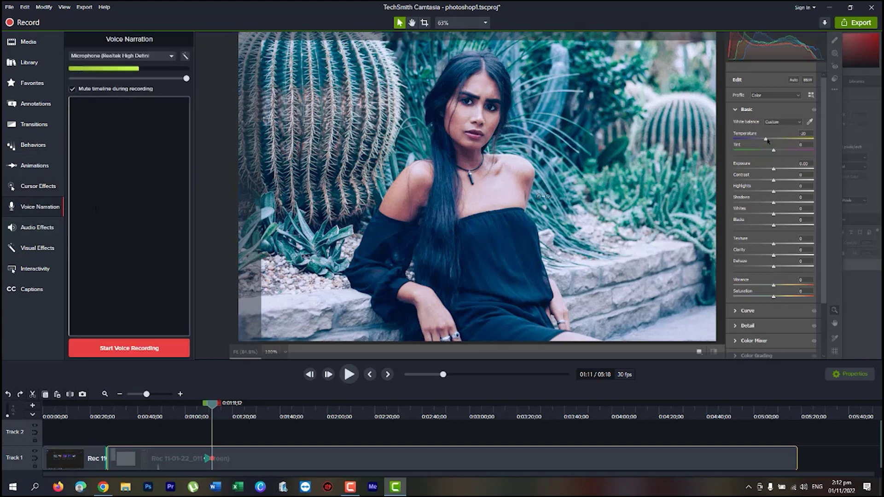
pyautogui.click(110, 208)
pyautogui.click(37, 227)
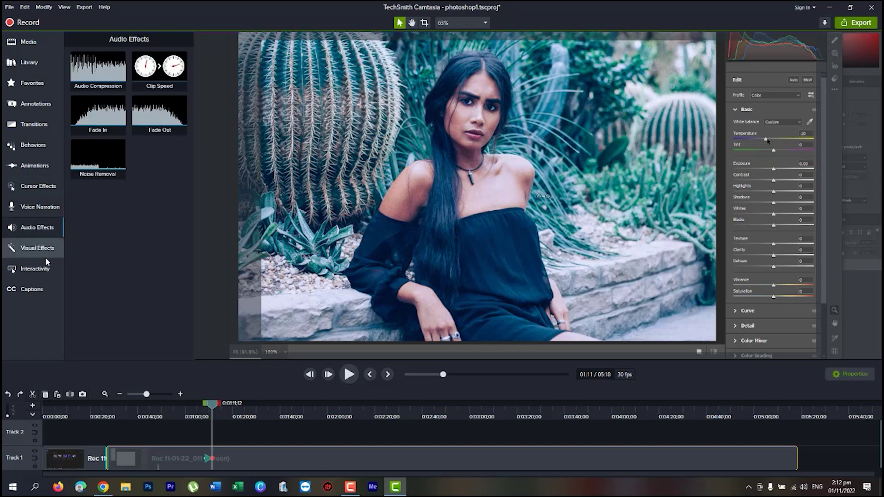
pyautogui.click(45, 250)
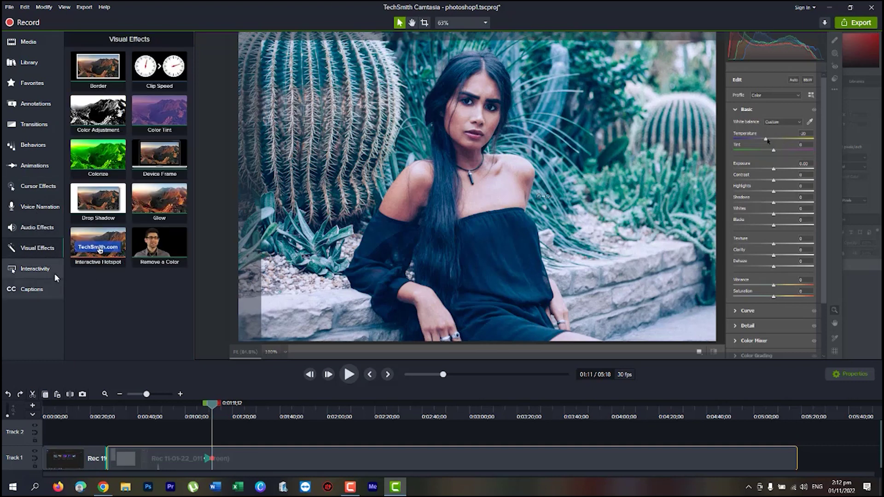